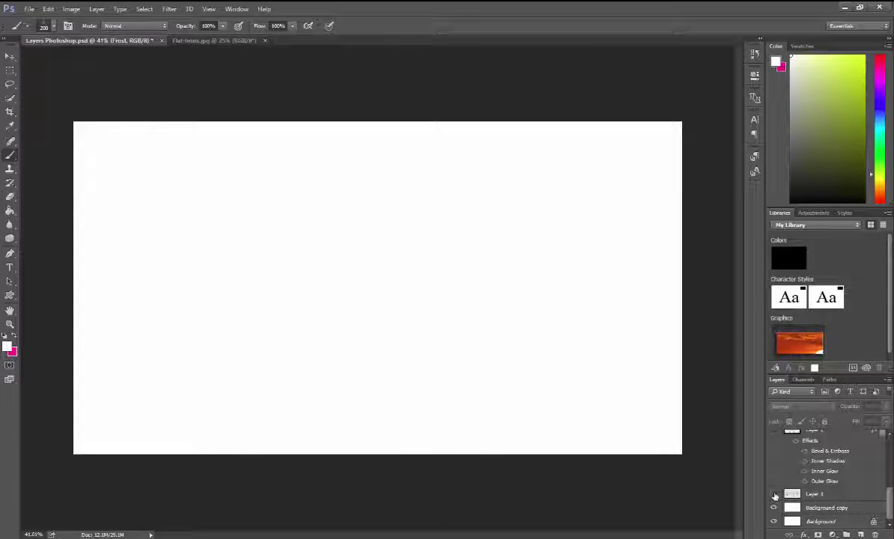
Show Layer 1's snowy tree photo and Layer 2's black frame, toggling the frame off and on to compare
{"action": "left_click", "coordinate": [774, 494]}
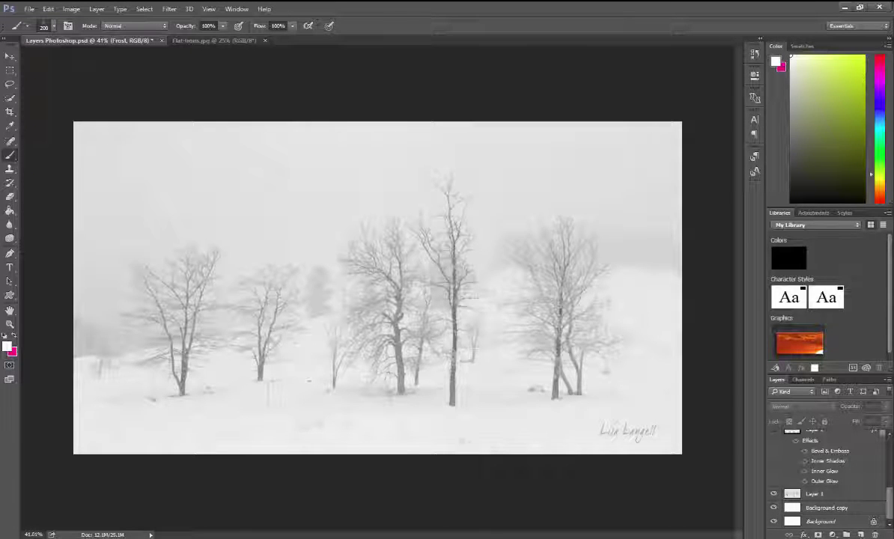
{"action": "scroll", "coordinate": [831, 483], "scroll_direction": "up", "scroll_amount": 2}
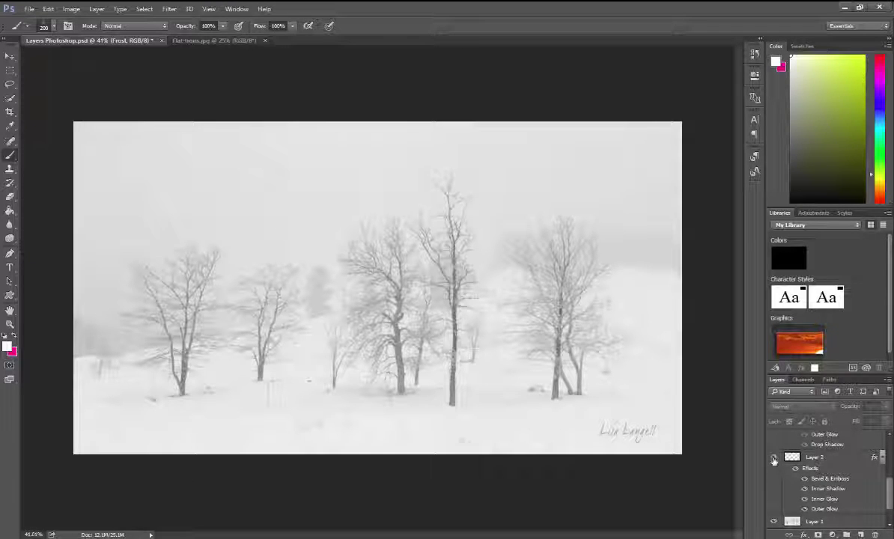
{"action": "left_click", "coordinate": [774, 457]}
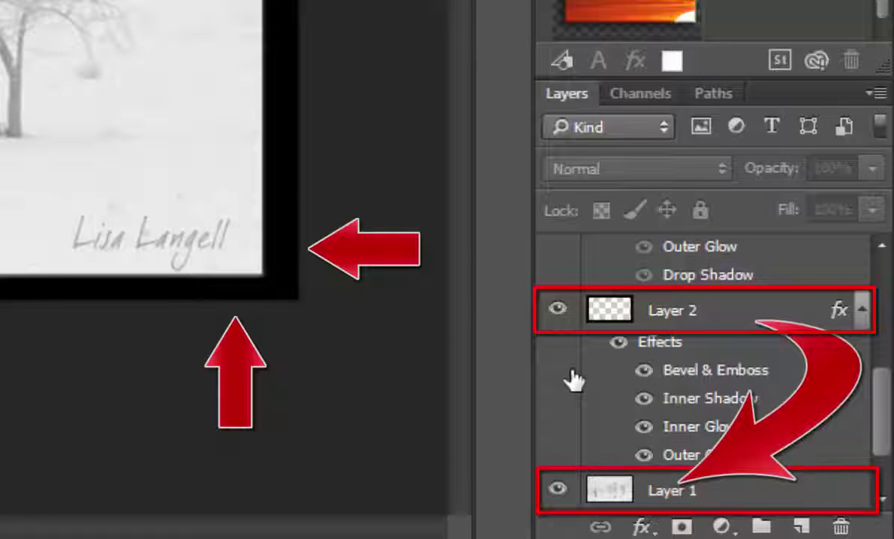
{"action": "left_click", "coordinate": [557, 313]}
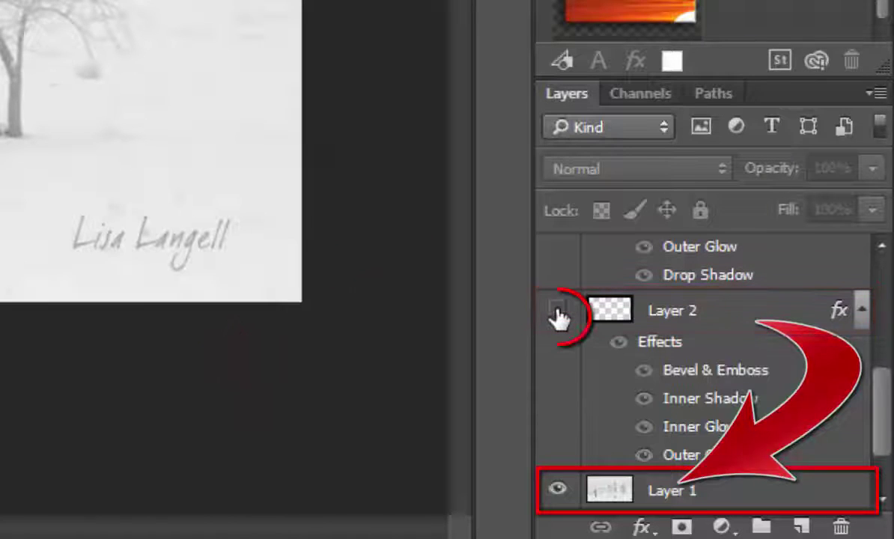
{"action": "left_click", "coordinate": [558, 314]}
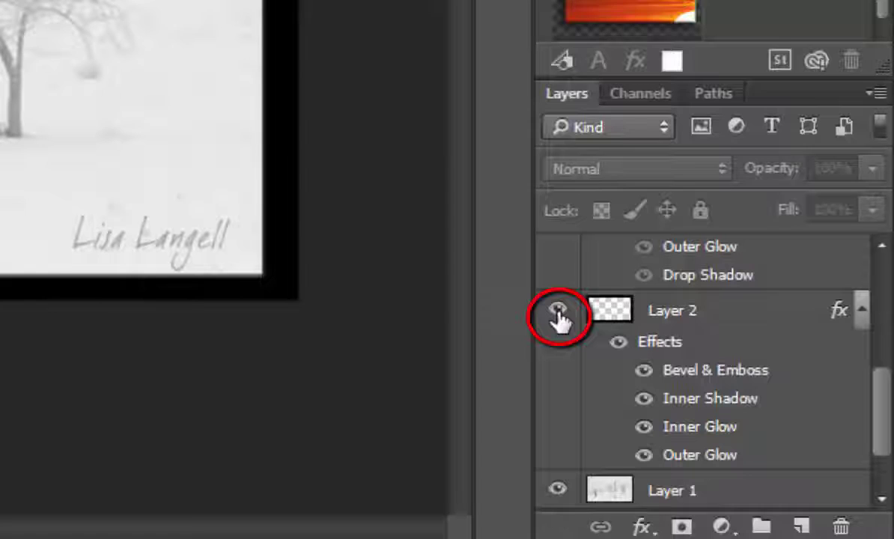
{"action": "scroll", "coordinate": [615, 320], "scroll_direction": "up", "scroll_amount": 5}
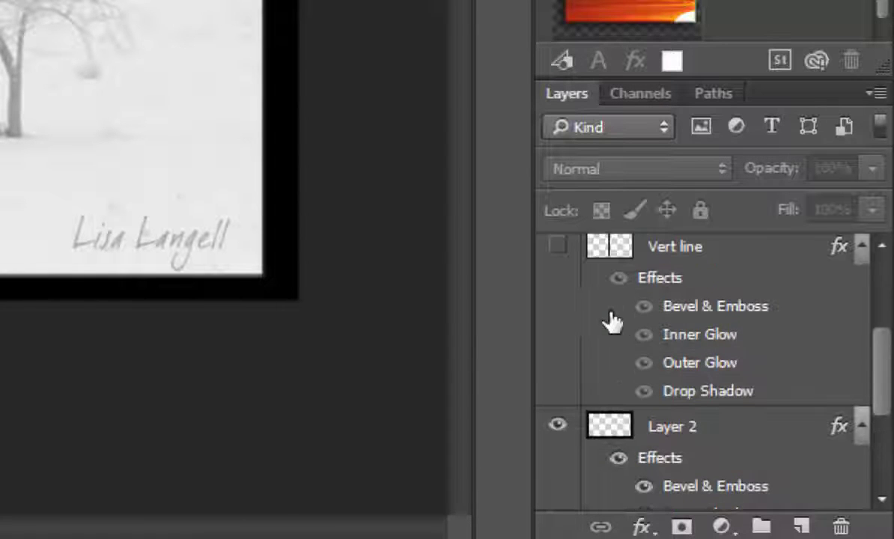
{"action": "scroll", "coordinate": [611, 321], "scroll_direction": "up", "scroll_amount": 3}
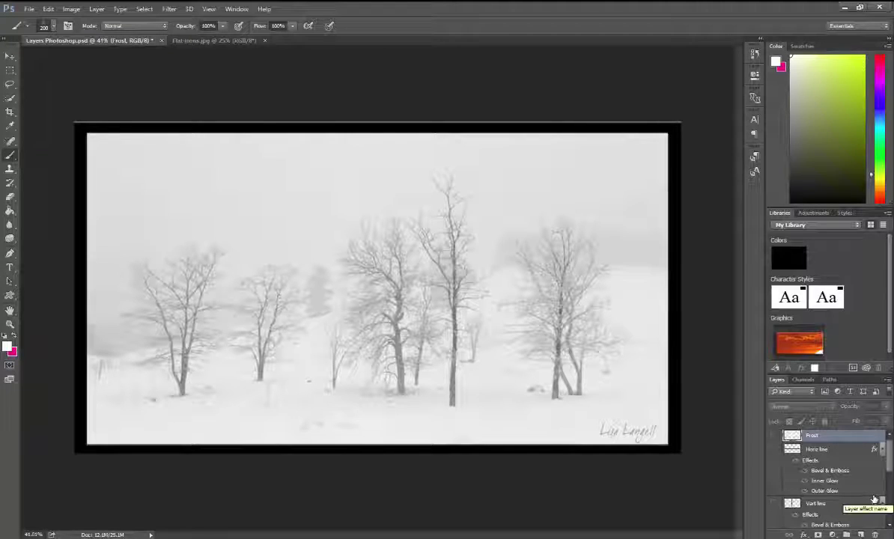
Make the Vert line, Horiz line and Frost layers visible to form four frosted panes
{"action": "left_click", "coordinate": [774, 504]}
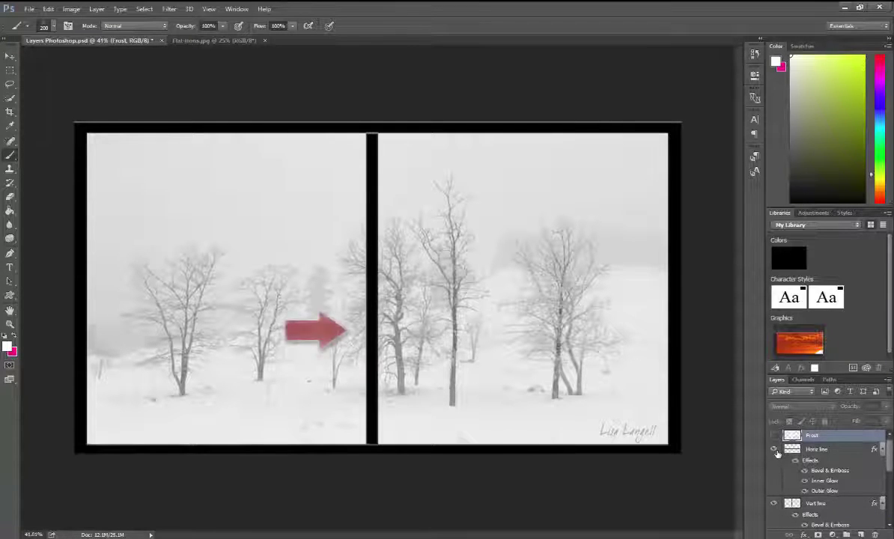
{"action": "left_click", "coordinate": [774, 450]}
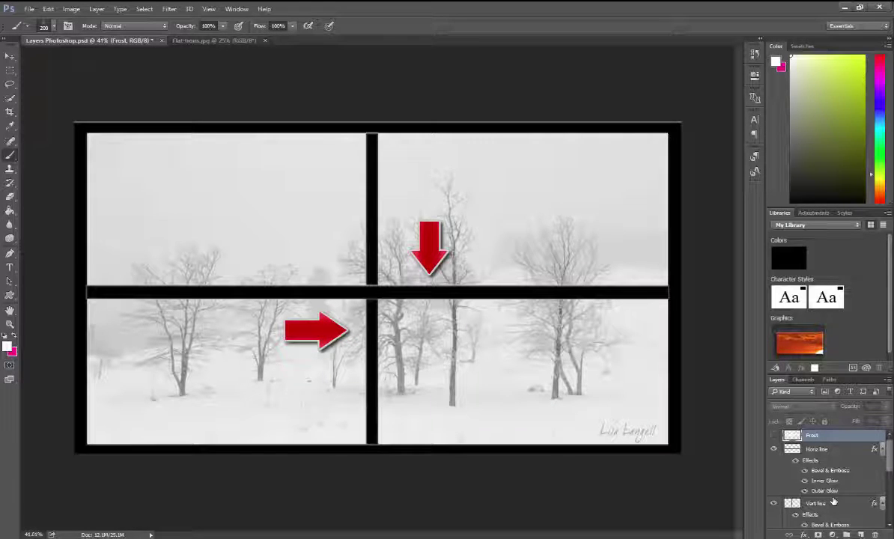
{"action": "left_click", "coordinate": [774, 436]}
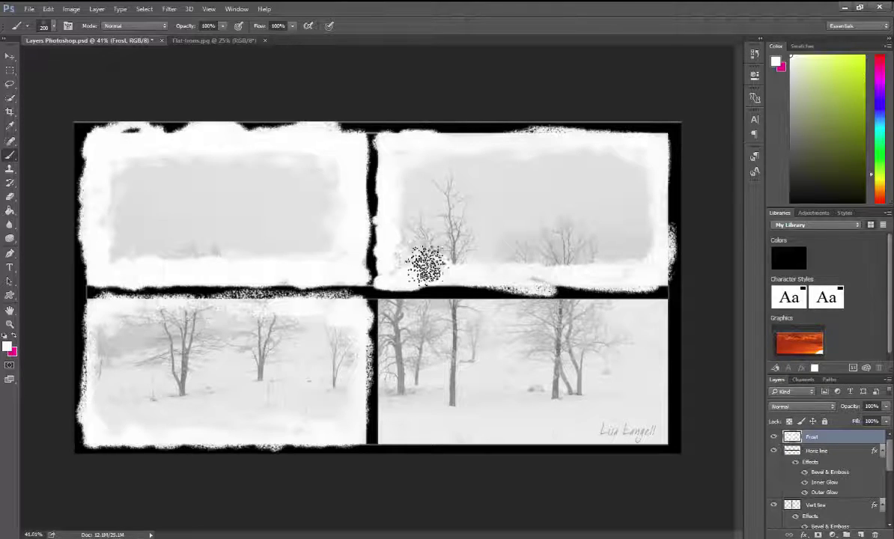
Paint extra white frost along the vertical divider on the Frost layer
{"action": "mouse_move", "coordinate": [394, 315]}
{"action": "left_mouse_down"}
{"action": "mouse_move", "coordinate": [384, 359]}
{"action": "mouse_move", "coordinate": [390, 418]}
{"action": "mouse_move", "coordinate": [352, 395]}
{"action": "mouse_move", "coordinate": [420, 414]}
{"action": "mouse_move", "coordinate": [440, 435]}
{"action": "mouse_move", "coordinate": [614, 428]}
{"action": "mouse_move", "coordinate": [599, 423]}
{"action": "mouse_move", "coordinate": [636, 425]}
{"action": "mouse_move", "coordinate": [654, 412]}
{"action": "left_mouse_up"}
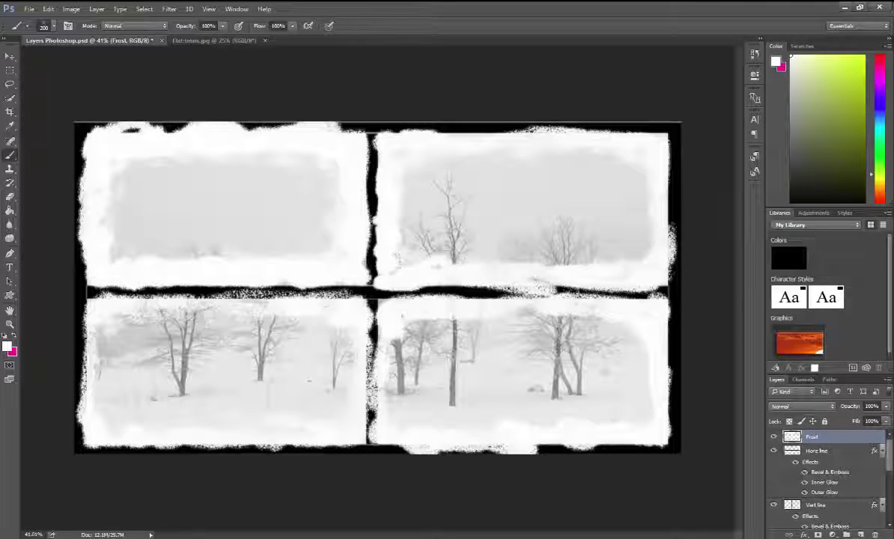
Add a new empty Layer 3 above the Frost layer
{"action": "key", "text": "ctrl+shift+alt+n"}
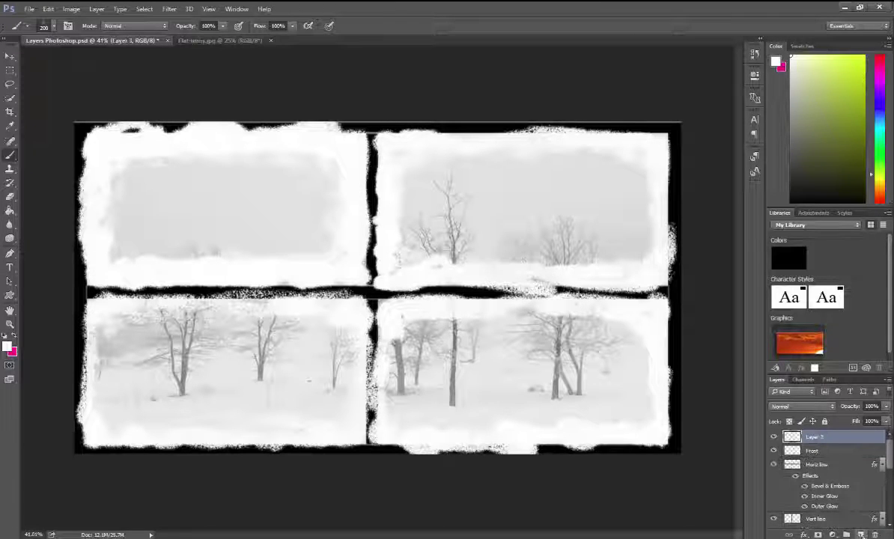
Make magenta the foreground colour and choose the 35 px round brush
{"action": "left_click", "coordinate": [14, 338]}
{"action": "left_click", "coordinate": [9, 347]}
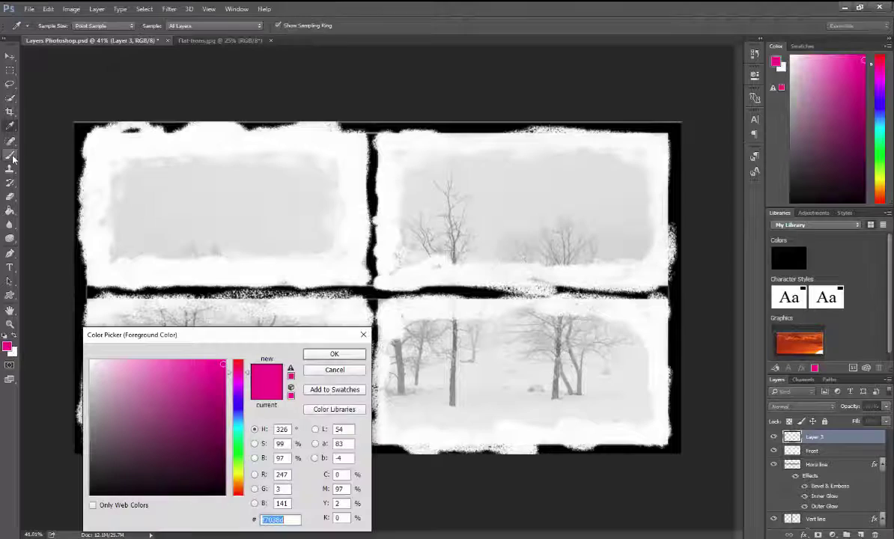
{"action": "left_click", "coordinate": [334, 353]}
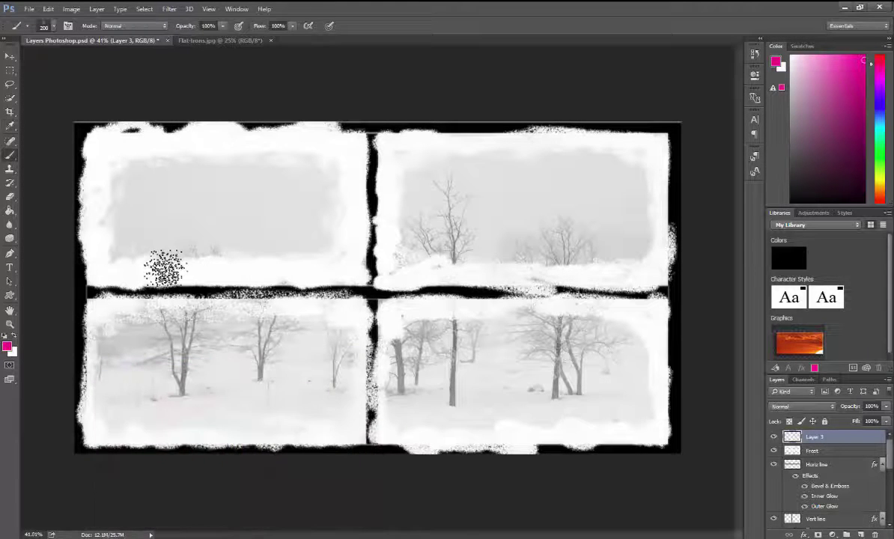
{"action": "left_click", "coordinate": [54, 26]}
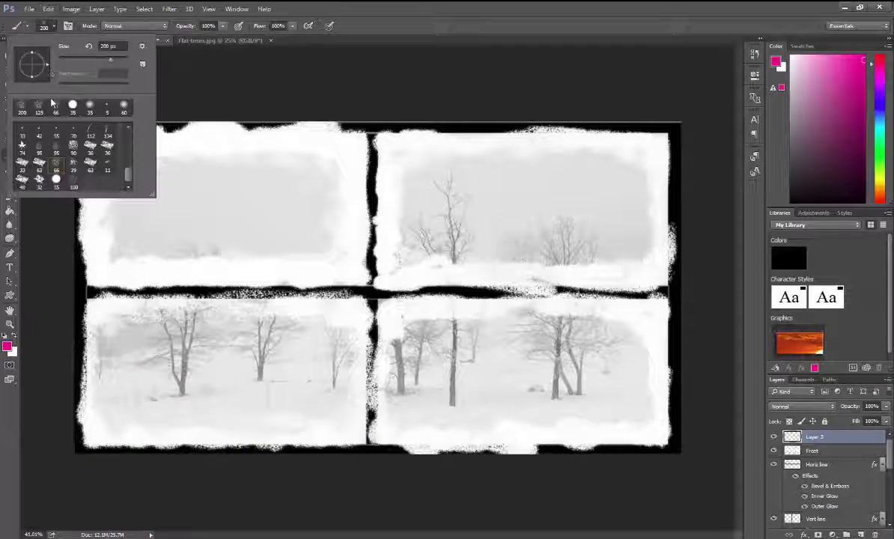
{"action": "left_click", "coordinate": [73, 107]}
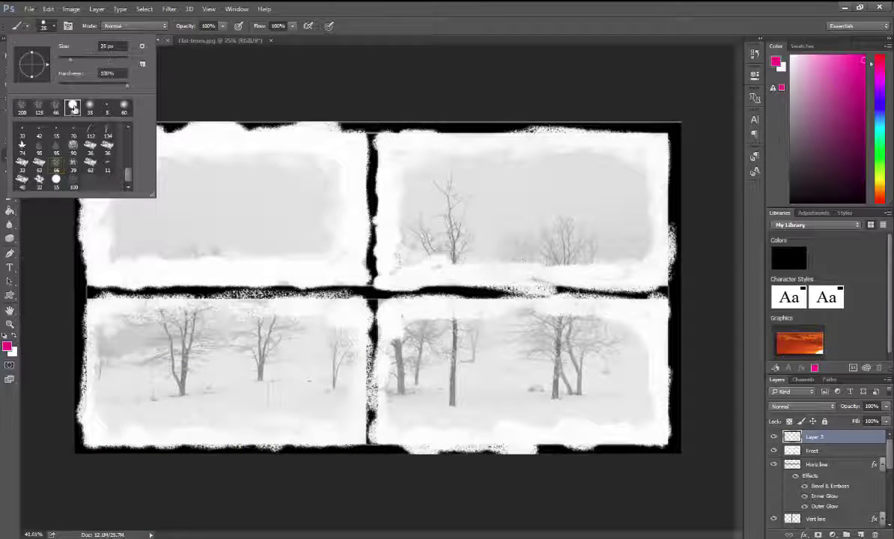
{"action": "left_click", "coordinate": [273, 105]}
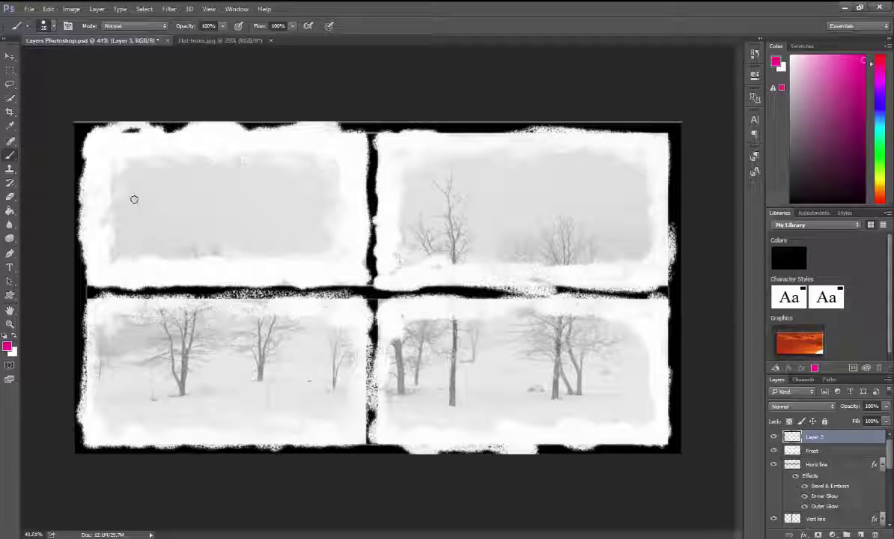
Paint 'I ♥ Snow' in magenta across the top-left pane on Layer 3
{"action": "left_click_drag", "start_coordinate": [144, 184], "coordinate": [150, 226]}
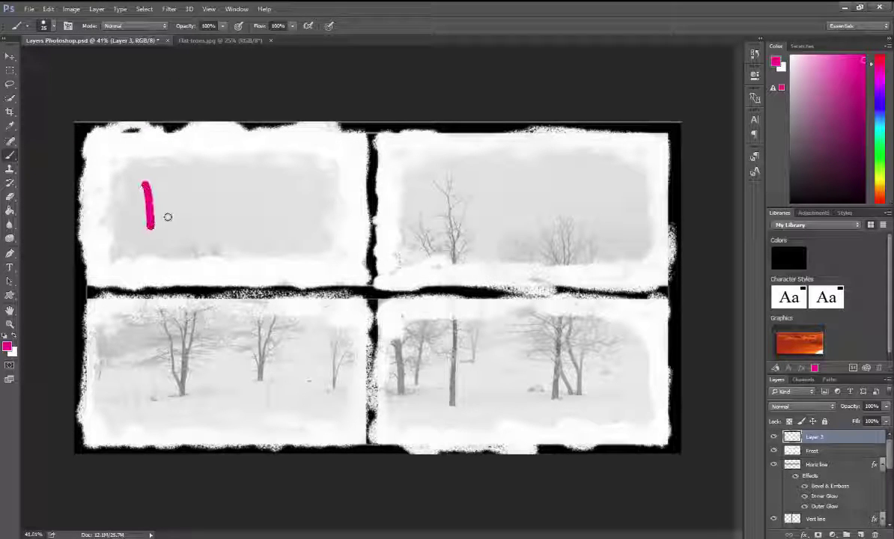
{"action": "mouse_move", "coordinate": [190, 191]}
{"action": "left_mouse_down"}
{"action": "mouse_move", "coordinate": [209, 191]}
{"action": "mouse_move", "coordinate": [190, 219]}
{"action": "left_mouse_up"}
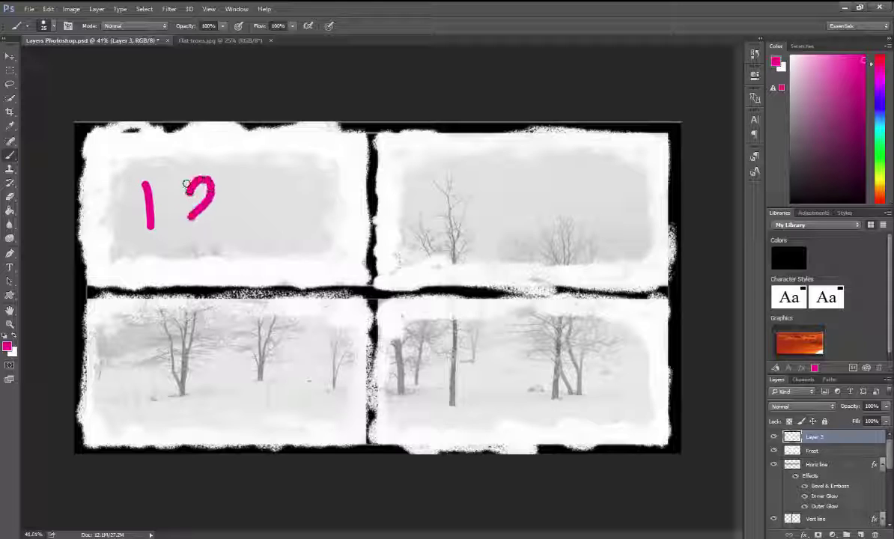
{"action": "mouse_move", "coordinate": [187, 184]}
{"action": "left_mouse_down"}
{"action": "mouse_move", "coordinate": [171, 196]}
{"action": "mouse_move", "coordinate": [191, 217]}
{"action": "left_mouse_up"}
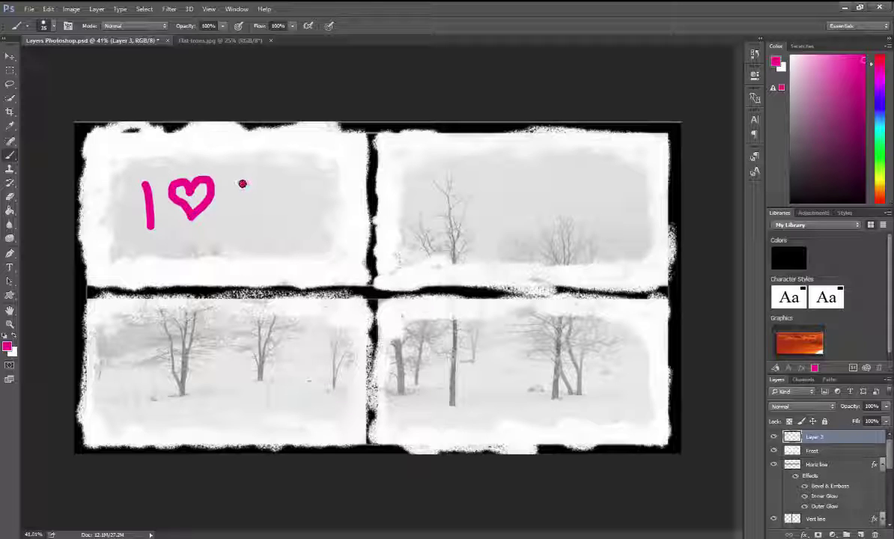
{"action": "mouse_move", "coordinate": [238, 182]}
{"action": "left_mouse_down"}
{"action": "mouse_move", "coordinate": [203, 200]}
{"action": "mouse_move", "coordinate": [258, 191]}
{"action": "mouse_move", "coordinate": [286, 212]}
{"action": "mouse_move", "coordinate": [313, 197]}
{"action": "mouse_move", "coordinate": [339, 217]}
{"action": "mouse_move", "coordinate": [359, 188]}
{"action": "left_mouse_up"}
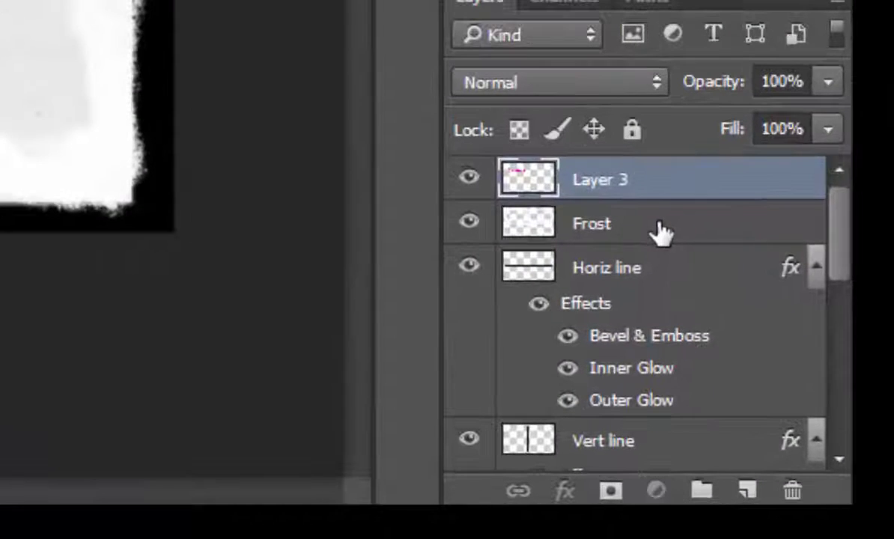
Add a layer mask to Frost and set foreground 000000 black, background ffffff white
{"action": "left_click", "coordinate": [656, 225]}
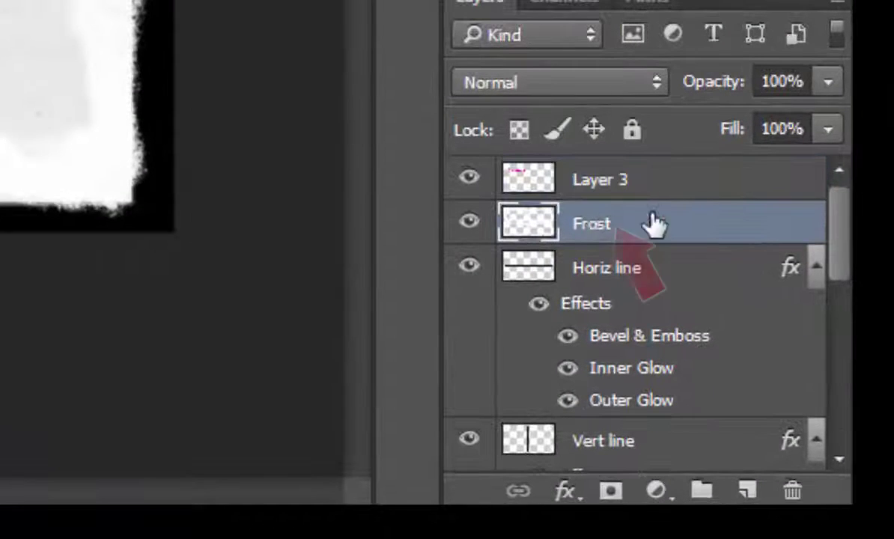
{"action": "left_click", "coordinate": [613, 491]}
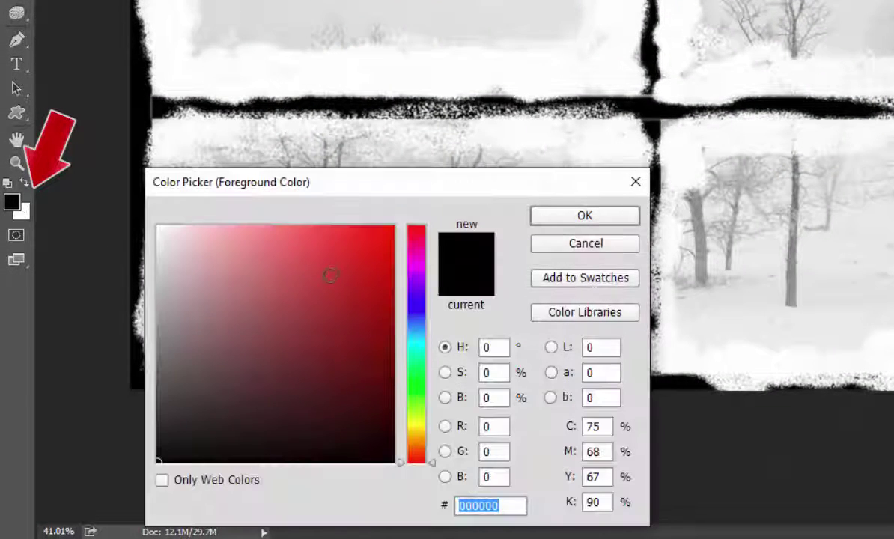
{"action": "left_click", "coordinate": [161, 444]}
{"action": "left_click_drag", "start_coordinate": [161, 444], "coordinate": [136, 479]}
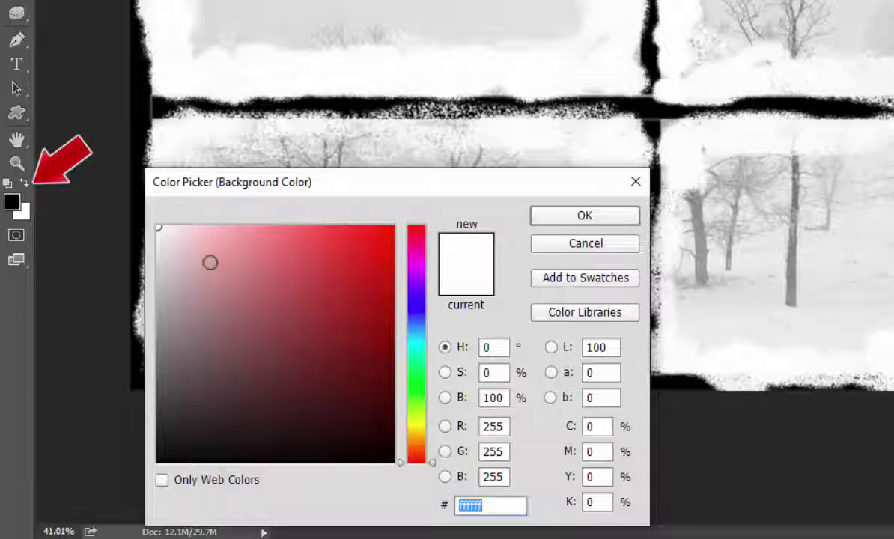
{"action": "left_click_drag", "start_coordinate": [209, 262], "coordinate": [155, 226]}
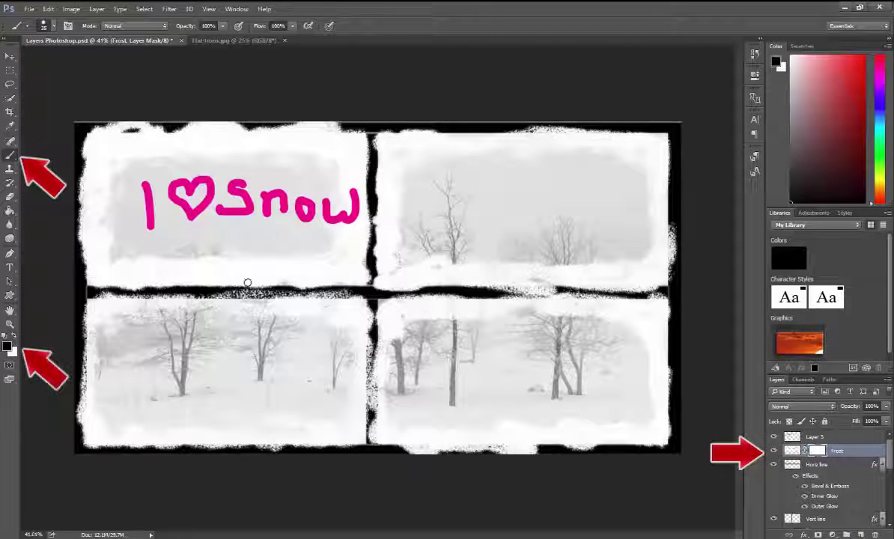
Make the 35 px brush 100% hard at 100% opacity for mask painting
{"action": "scroll", "coordinate": [364, 203], "scroll_direction": "up", "scroll_amount": 7}
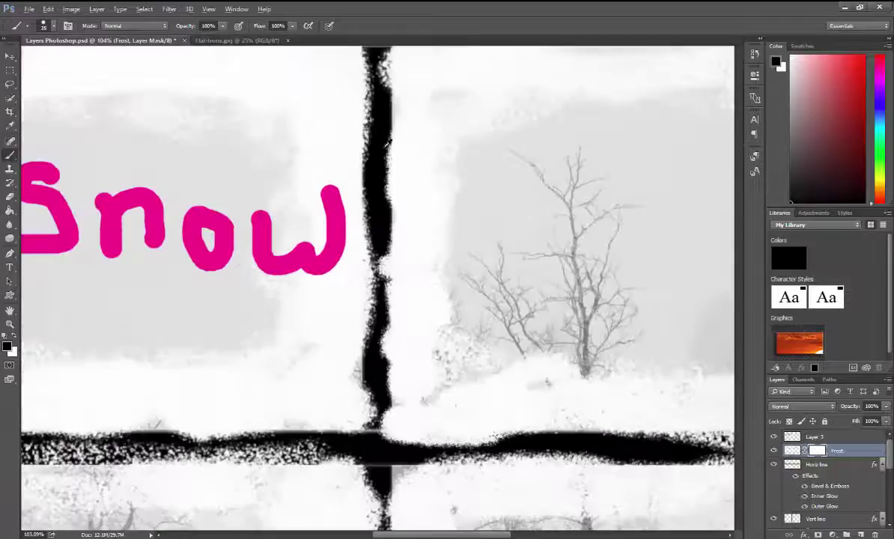
{"action": "scroll", "coordinate": [382, 138], "scroll_direction": "up", "scroll_amount": 3}
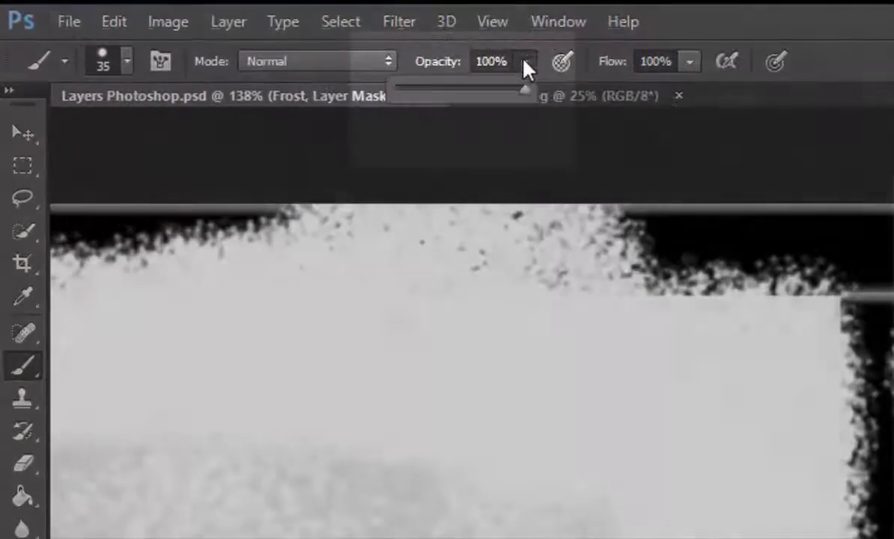
{"action": "left_click", "coordinate": [515, 62]}
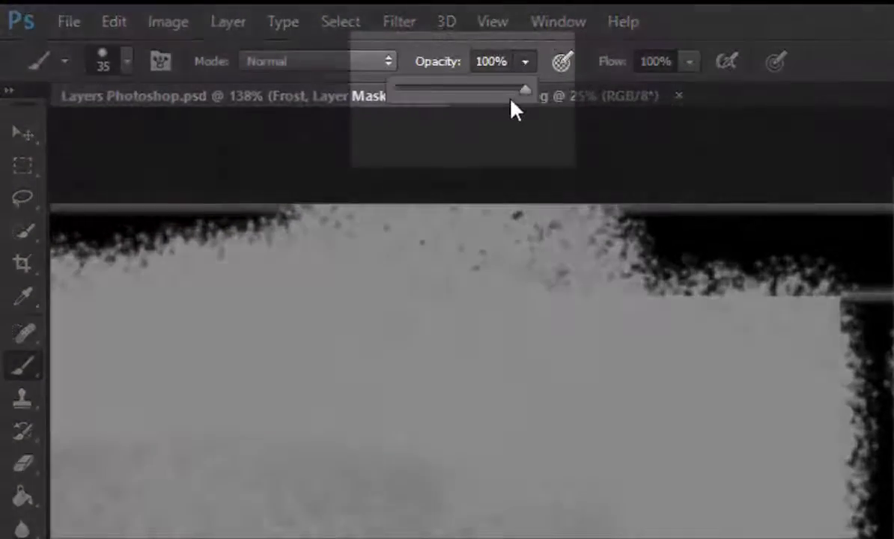
{"action": "left_click_drag", "start_coordinate": [514, 92], "coordinate": [459, 94]}
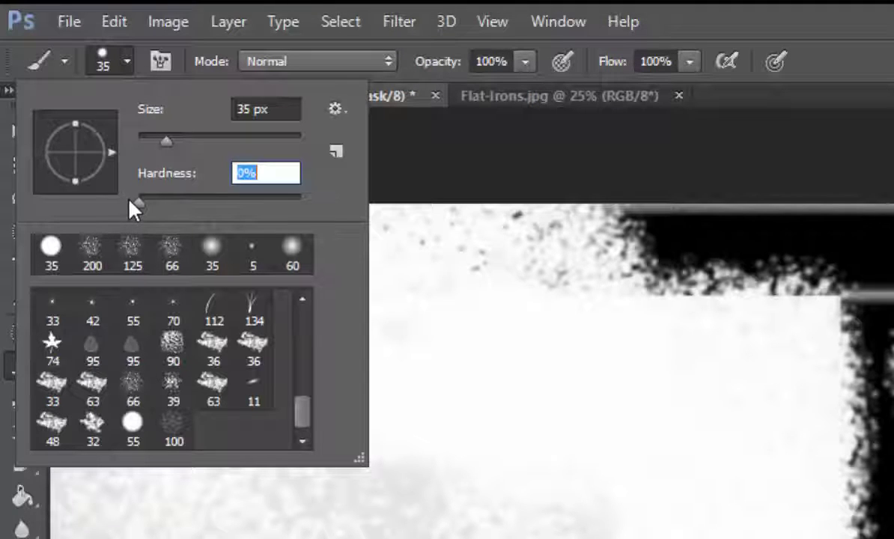
{"action": "left_click_drag", "start_coordinate": [136, 200], "coordinate": [312, 202]}
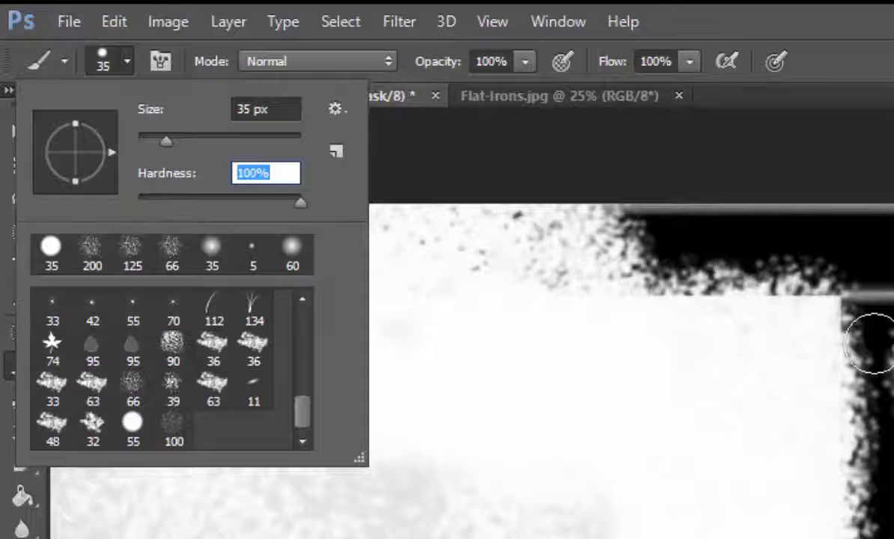
{"action": "key", "text": "Return"}
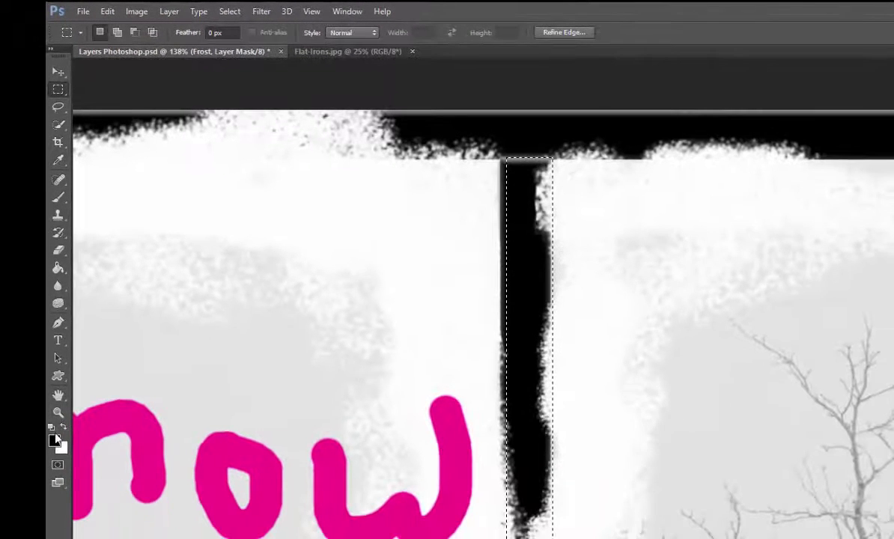
Brush solid black down the selected vertical bar on the Frost mask, then deselect
{"action": "key", "text": "b"}
{"action": "mouse_move", "coordinate": [537, 240]}
{"action": "left_mouse_down"}
{"action": "mouse_move", "coordinate": [543, 289]}
{"action": "mouse_move", "coordinate": [527, 481]}
{"action": "left_mouse_up"}
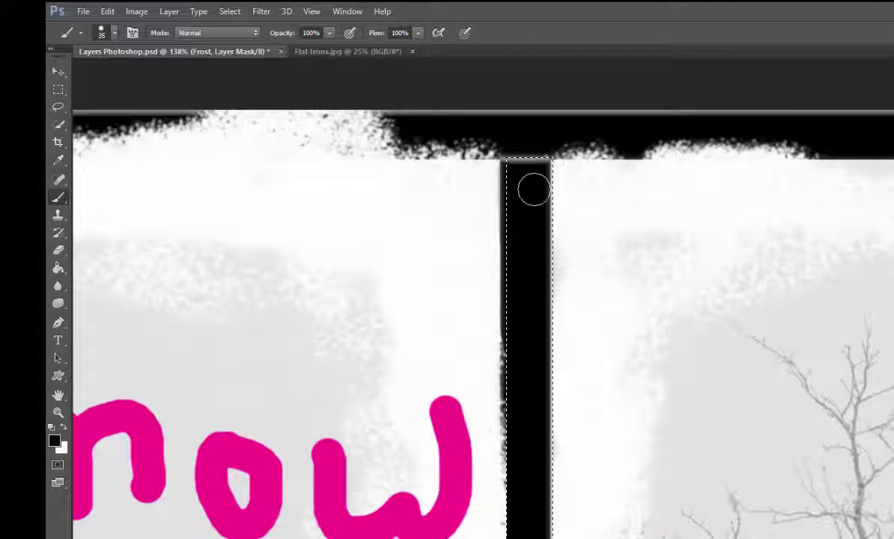
{"action": "key", "text": "ctrl+d"}
{"action": "scroll", "coordinate": [802, 282], "scroll_direction": "down", "scroll_amount": 1}
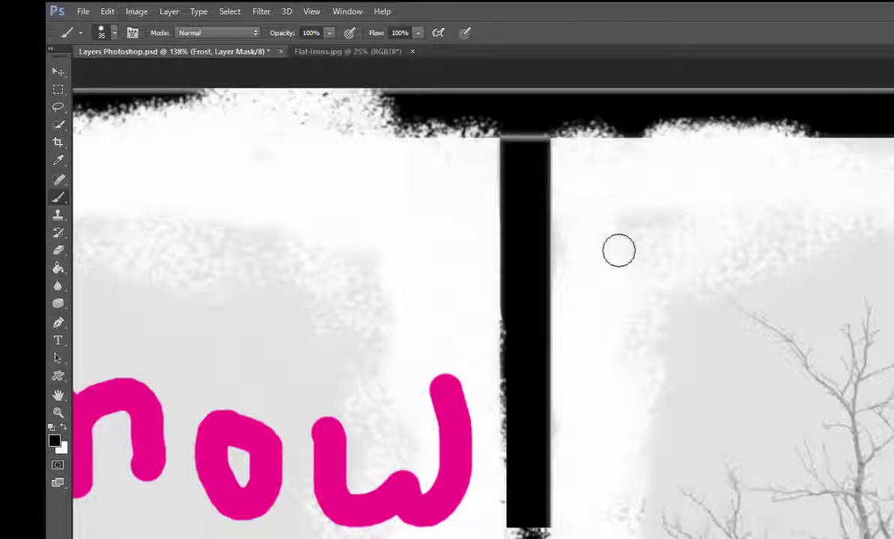
Paint white frost over the vertical bar's upper right edge, then undo that stroke
{"action": "left_click", "coordinate": [65, 429]}
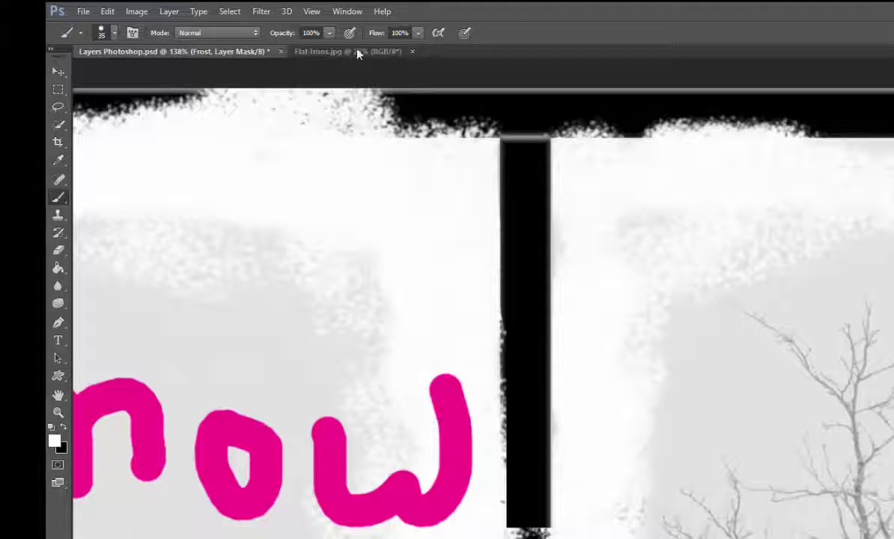
{"action": "mouse_move", "coordinate": [535, 142]}
{"action": "left_mouse_down"}
{"action": "mouse_move", "coordinate": [537, 223]}
{"action": "mouse_move", "coordinate": [546, 165]}
{"action": "mouse_move", "coordinate": [534, 192]}
{"action": "mouse_move", "coordinate": [549, 303]}
{"action": "mouse_move", "coordinate": [534, 253]}
{"action": "mouse_move", "coordinate": [534, 380]}
{"action": "mouse_move", "coordinate": [522, 256]}
{"action": "mouse_move", "coordinate": [514, 324]}
{"action": "mouse_move", "coordinate": [508, 279]}
{"action": "mouse_move", "coordinate": [516, 184]}
{"action": "mouse_move", "coordinate": [519, 202]}
{"action": "mouse_move", "coordinate": [511, 188]}
{"action": "mouse_move", "coordinate": [510, 202]}
{"action": "mouse_move", "coordinate": [554, 387]}
{"action": "mouse_move", "coordinate": [544, 363]}
{"action": "mouse_move", "coordinate": [524, 520]}
{"action": "mouse_move", "coordinate": [514, 528]}
{"action": "mouse_move", "coordinate": [536, 518]}
{"action": "mouse_move", "coordinate": [475, 526]}
{"action": "left_mouse_up"}
{"action": "key", "text": "ctrl+z"}
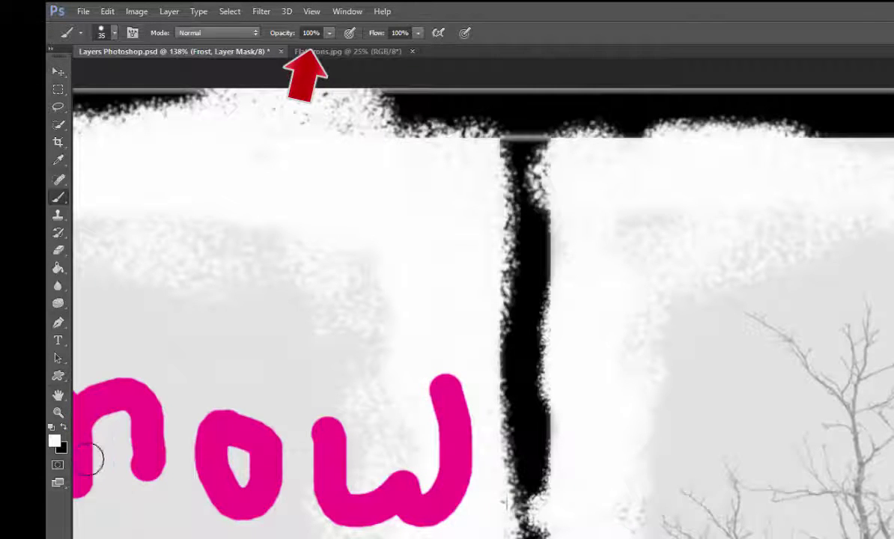
Lightly paint black down the bar's left edge at 20% brush opacity
{"action": "key", "text": "x"}
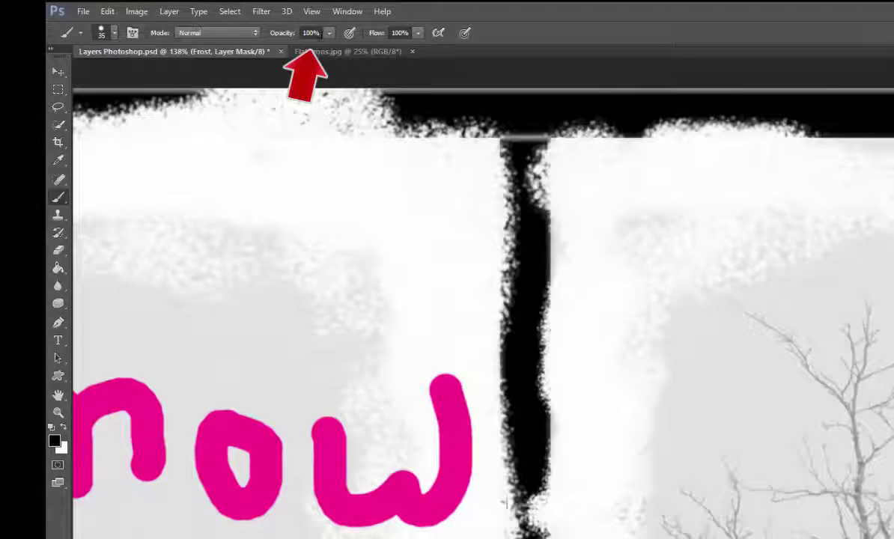
{"action": "left_click", "coordinate": [320, 33]}
{"action": "type", "text": "20"}
{"action": "key", "text": "Return"}
{"action": "mouse_move", "coordinate": [524, 165]}
{"action": "left_mouse_down"}
{"action": "mouse_move", "coordinate": [500, 188]}
{"action": "mouse_move", "coordinate": [496, 180]}
{"action": "mouse_move", "coordinate": [511, 163]}
{"action": "mouse_move", "coordinate": [501, 372]}
{"action": "mouse_move", "coordinate": [539, 365]}
{"action": "mouse_move", "coordinate": [545, 491]}
{"action": "mouse_move", "coordinate": [510, 503]}
{"action": "mouse_move", "coordinate": [519, 479]}
{"action": "mouse_move", "coordinate": [521, 342]}
{"action": "mouse_move", "coordinate": [524, 494]}
{"action": "mouse_move", "coordinate": [517, 505]}
{"action": "mouse_move", "coordinate": [524, 472]}
{"action": "mouse_move", "coordinate": [524, 516]}
{"action": "left_mouse_up"}
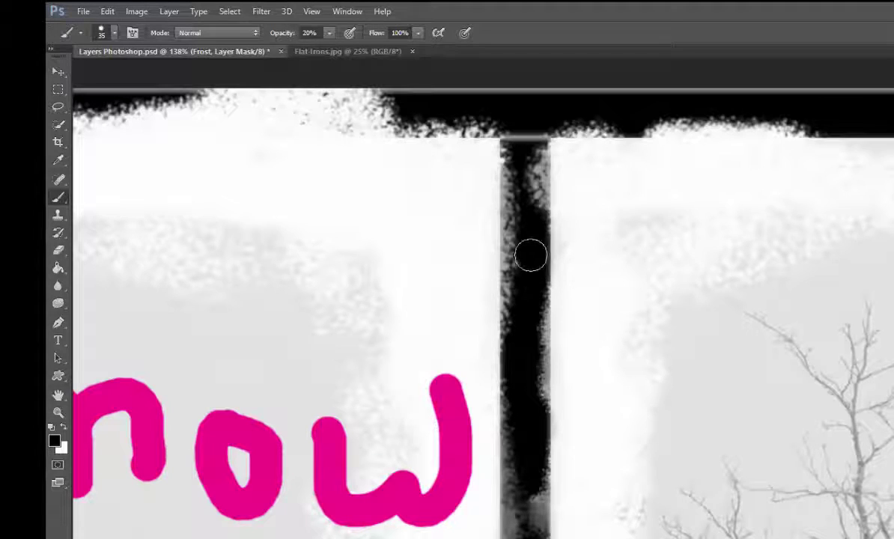
At 100% brush opacity, repaint the bar's left edge solid black and undo the grey drips
{"action": "left_click", "coordinate": [327, 34]}
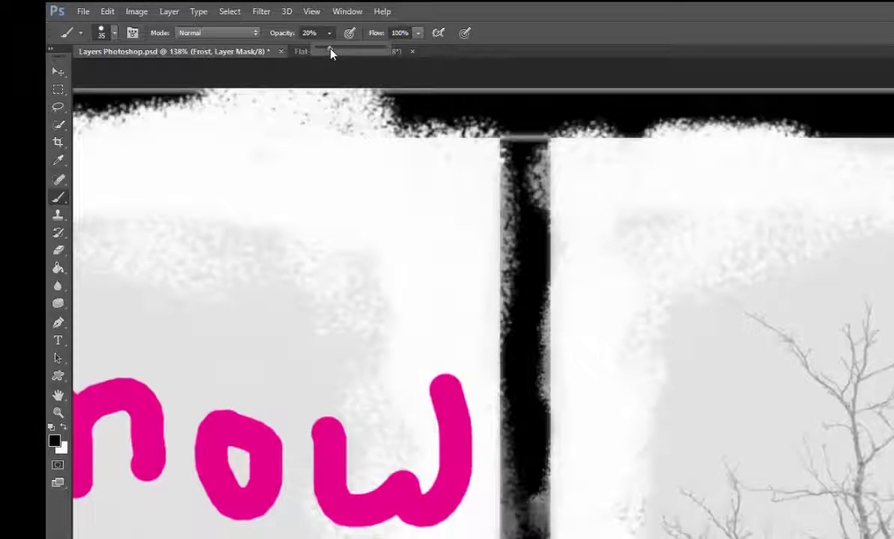
{"action": "left_click_drag", "start_coordinate": [331, 52], "coordinate": [439, 74]}
{"action": "mouse_move", "coordinate": [543, 135]}
{"action": "left_mouse_down"}
{"action": "mouse_move", "coordinate": [528, 182]}
{"action": "mouse_move", "coordinate": [518, 249]}
{"action": "mouse_move", "coordinate": [514, 217]}
{"action": "mouse_move", "coordinate": [565, 247]}
{"action": "mouse_move", "coordinate": [568, 194]}
{"action": "mouse_move", "coordinate": [576, 198]}
{"action": "mouse_move", "coordinate": [595, 141]}
{"action": "mouse_move", "coordinate": [613, 158]}
{"action": "mouse_move", "coordinate": [606, 284]}
{"action": "left_mouse_up"}
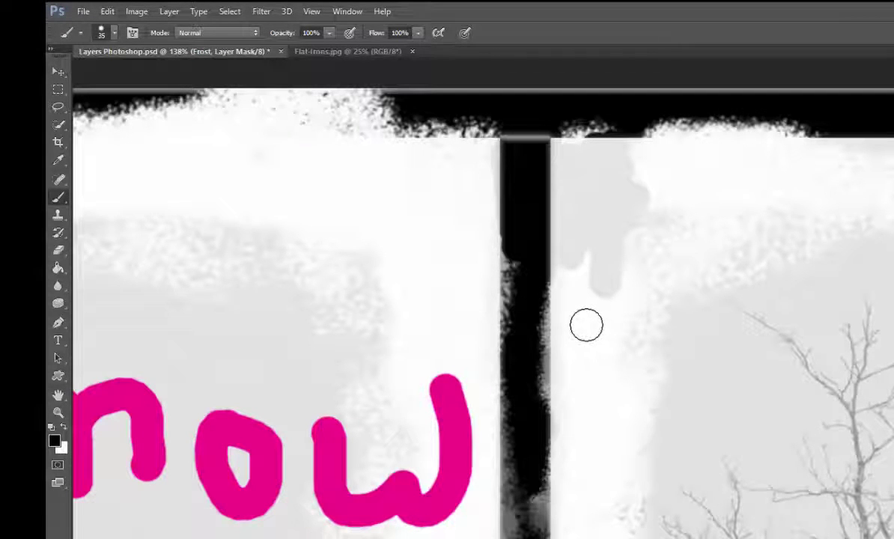
{"action": "key", "text": "ctrl+alt+z"}
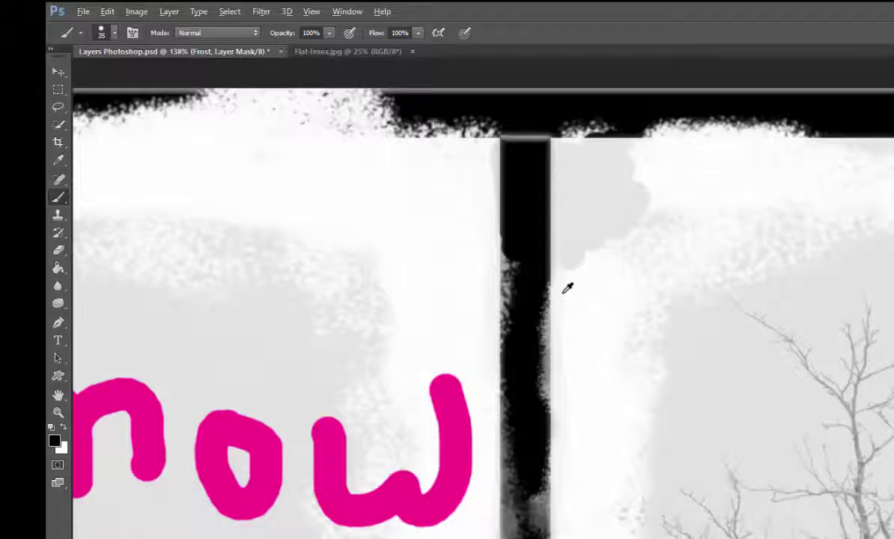
{"action": "scroll", "coordinate": [568, 288], "scroll_direction": "down", "scroll_amount": 5}
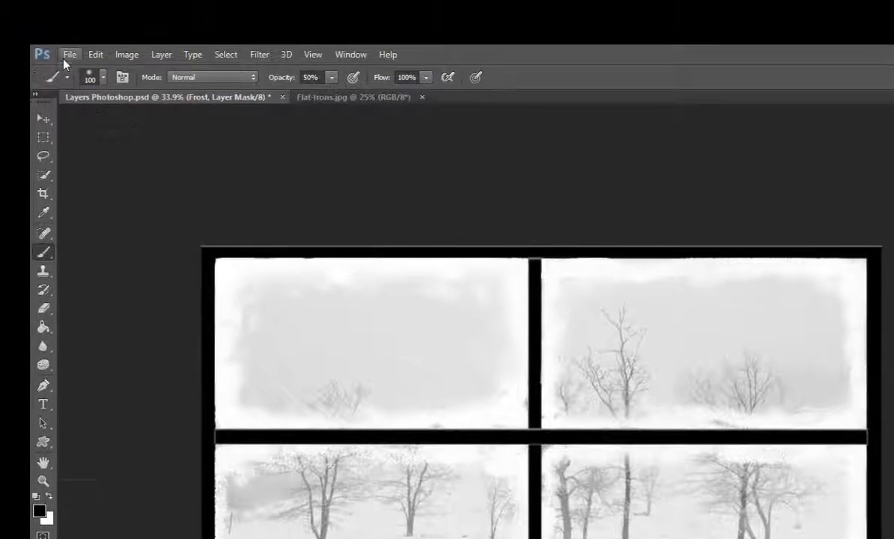
{"action": "left_click", "coordinate": [68, 55]}
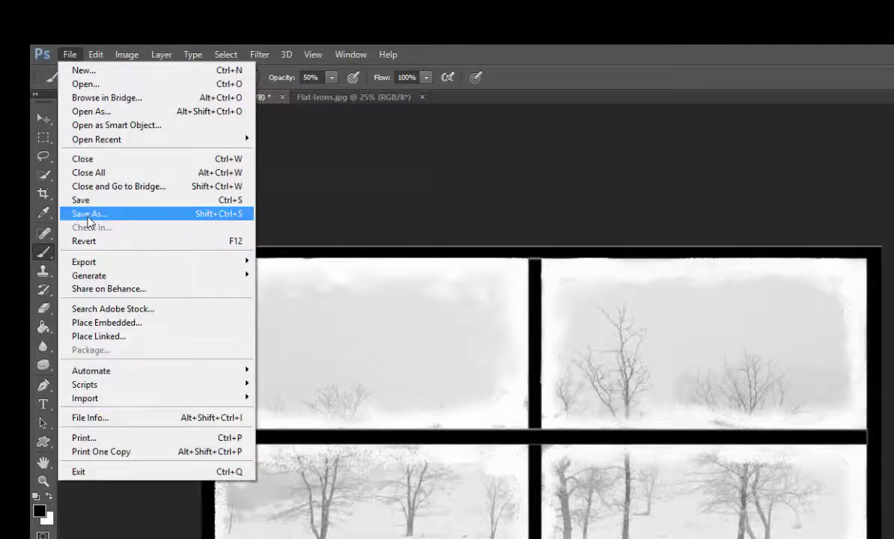
{"action": "left_click", "coordinate": [89, 214]}
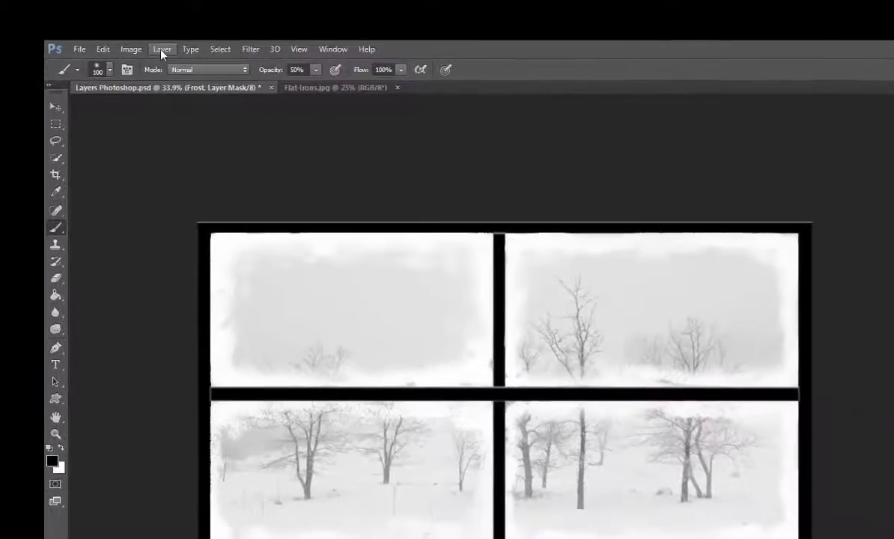
{"action": "left_click", "coordinate": [161, 53]}
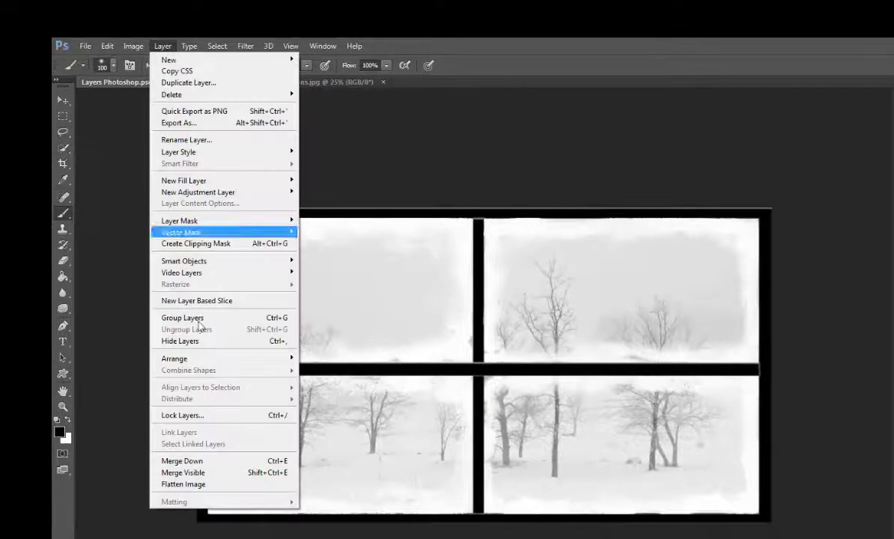
{"action": "left_click", "coordinate": [184, 484]}
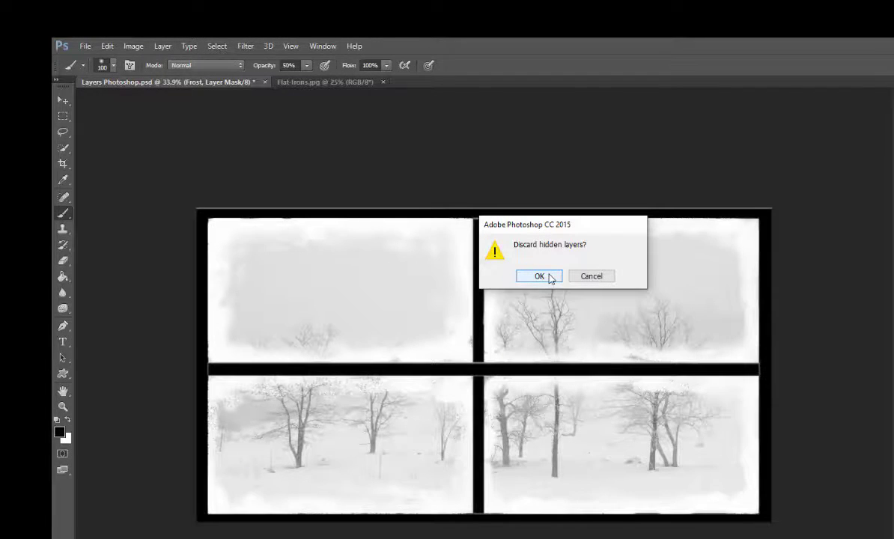
{"action": "left_click", "coordinate": [549, 277]}
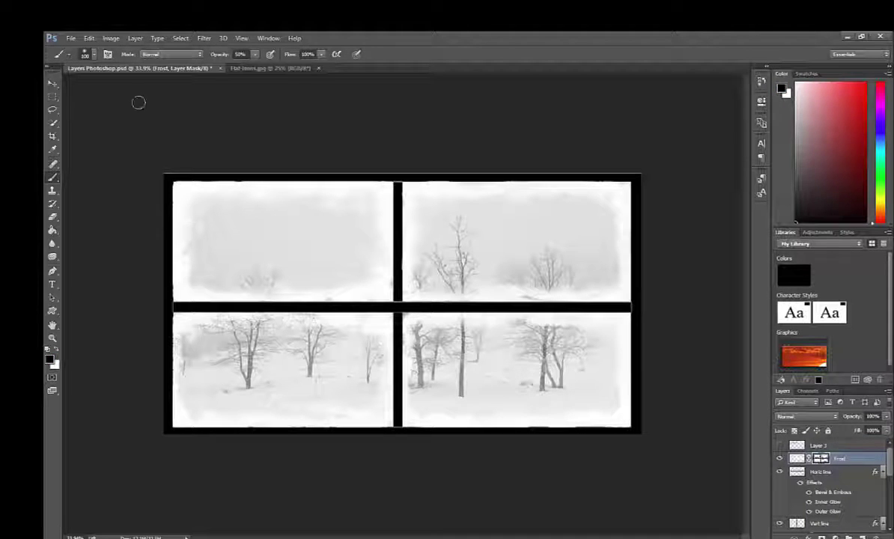
{"action": "left_click", "coordinate": [70, 38]}
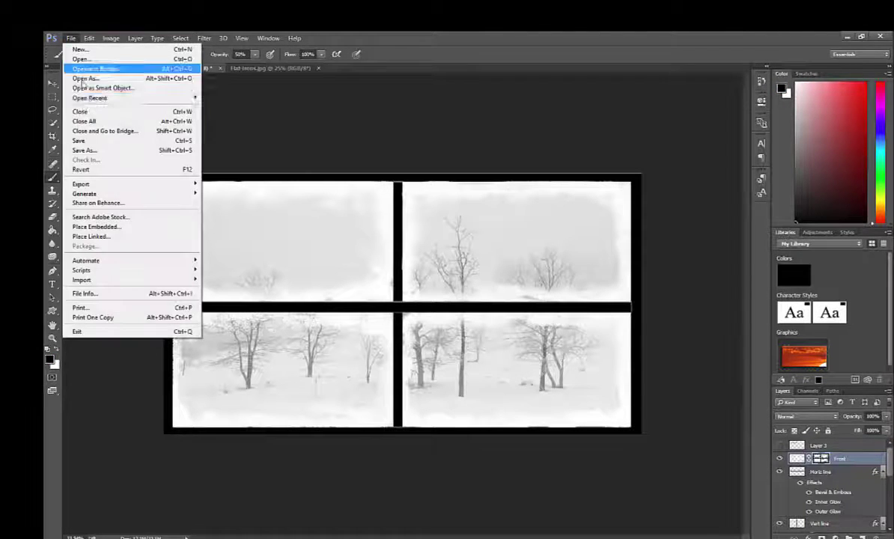
{"action": "left_click", "coordinate": [81, 151]}
{"action": "left_click", "coordinate": [180, 293]}
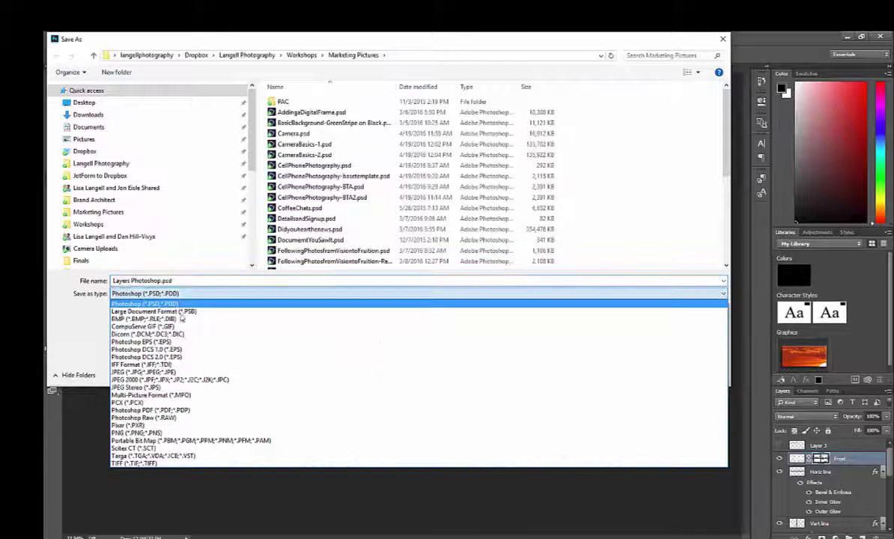
{"action": "left_click", "coordinate": [144, 372]}
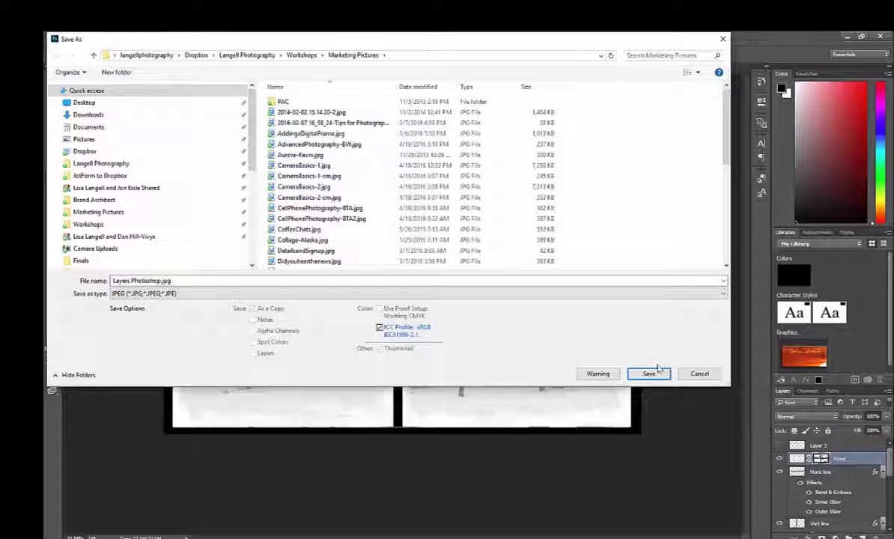
{"action": "left_click", "coordinate": [699, 374]}
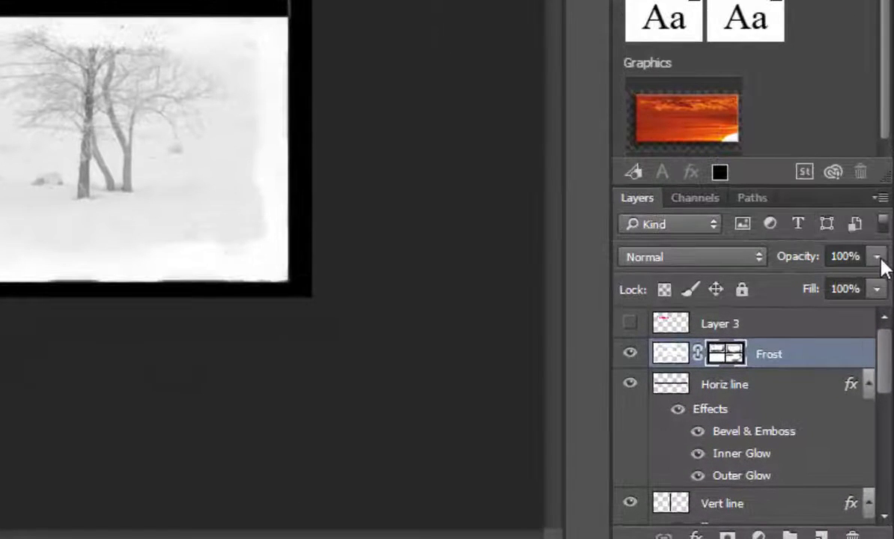
{"action": "left_click", "coordinate": [877, 256]}
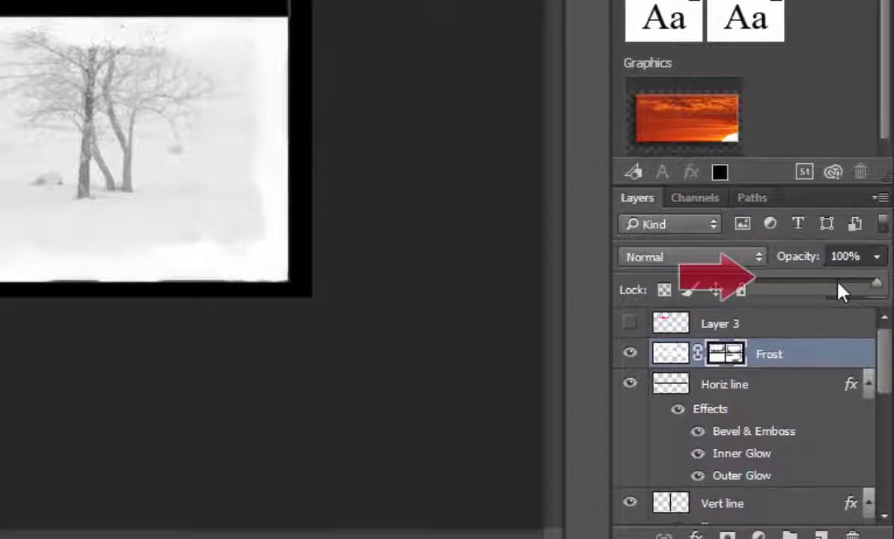
{"action": "mouse_move", "coordinate": [840, 292]}
{"action": "left_mouse_down"}
{"action": "mouse_move", "coordinate": [730, 298]}
{"action": "mouse_move", "coordinate": [891, 293]}
{"action": "mouse_move", "coordinate": [750, 290]}
{"action": "left_mouse_up"}
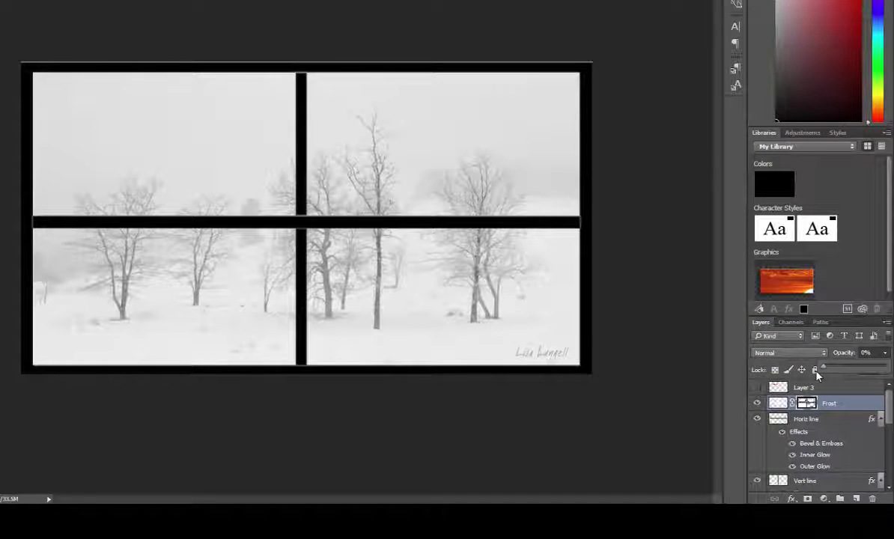
{"action": "left_click_drag", "start_coordinate": [817, 374], "coordinate": [888, 367]}
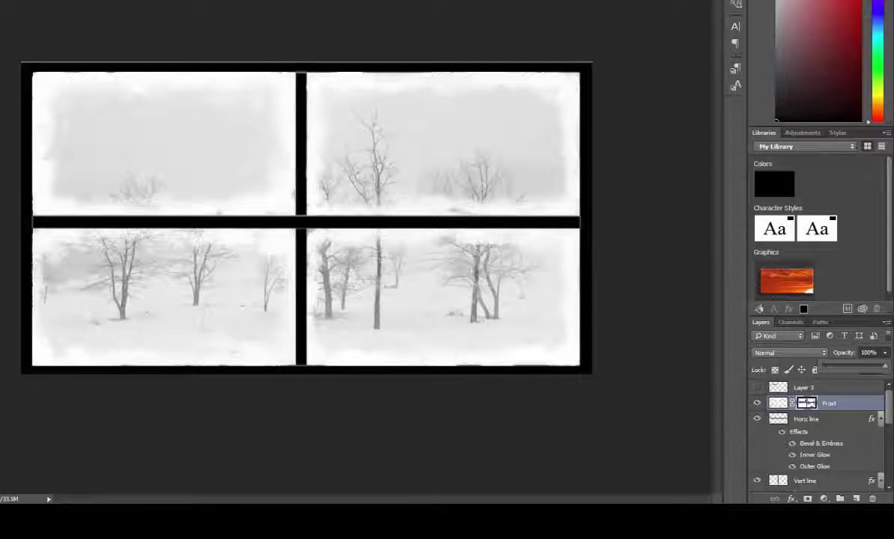
{"action": "left_click", "coordinate": [869, 418]}
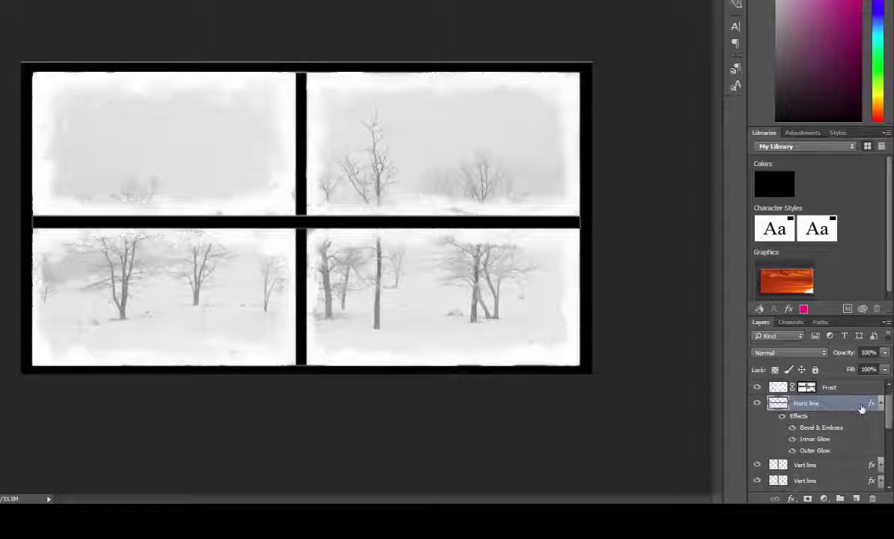
{"action": "key", "text": "ctrl+z"}
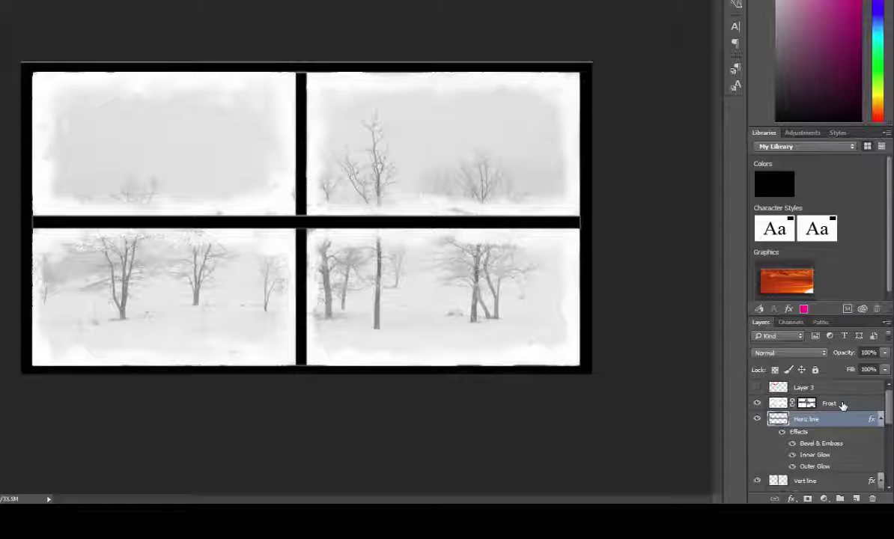
{"action": "left_click", "coordinate": [757, 387]}
{"action": "left_click", "coordinate": [758, 388]}
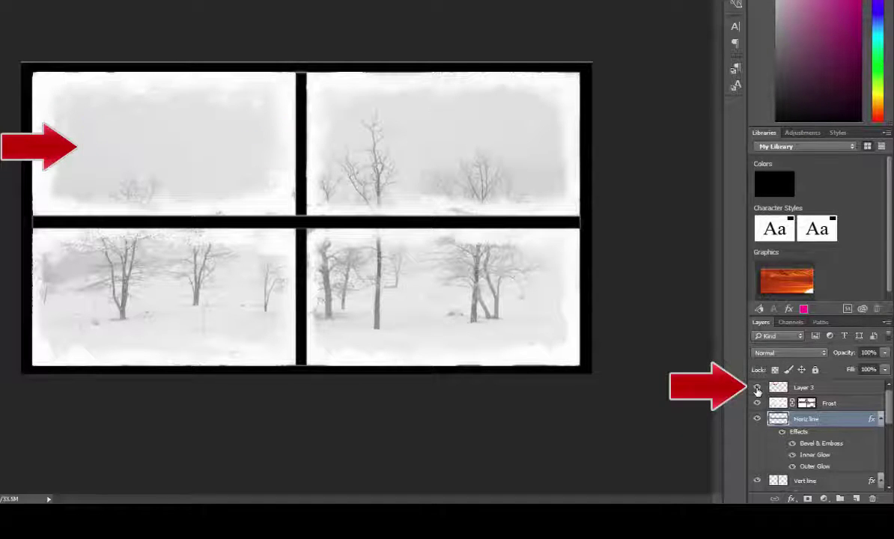
{"action": "left_click", "coordinate": [757, 388]}
{"action": "left_click", "coordinate": [757, 388]}
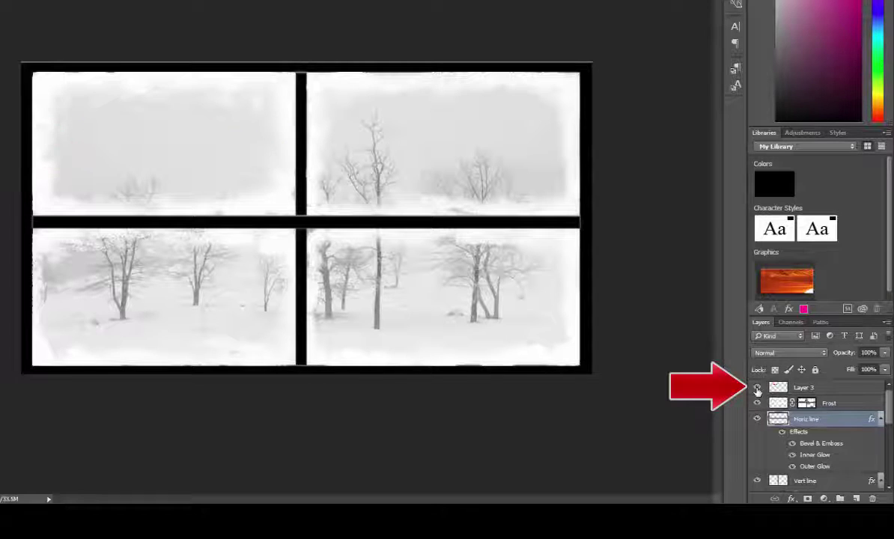
{"action": "left_click", "coordinate": [758, 387]}
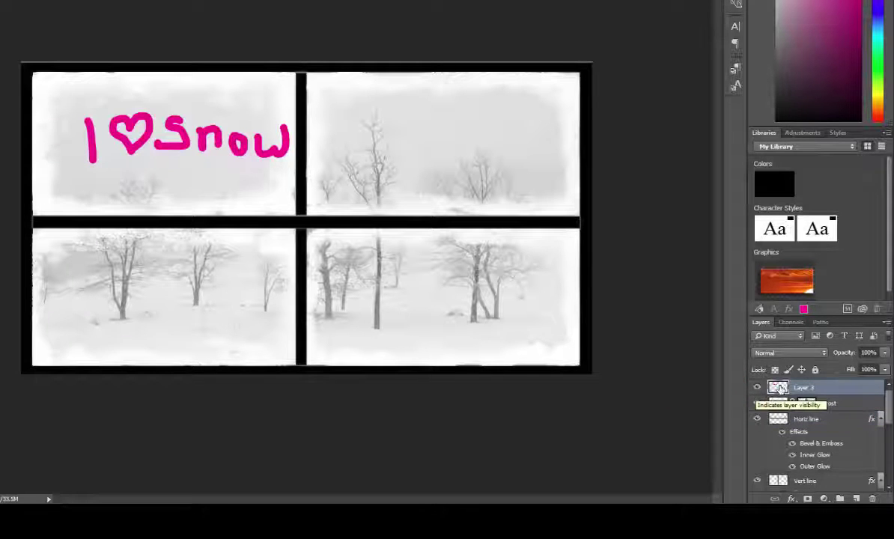
{"action": "left_click", "coordinate": [779, 387]}
{"action": "left_click", "coordinate": [886, 353]}
{"action": "mouse_move", "coordinate": [884, 369]}
{"action": "left_mouse_down"}
{"action": "mouse_move", "coordinate": [830, 373]}
{"action": "mouse_move", "coordinate": [888, 371]}
{"action": "left_mouse_up"}
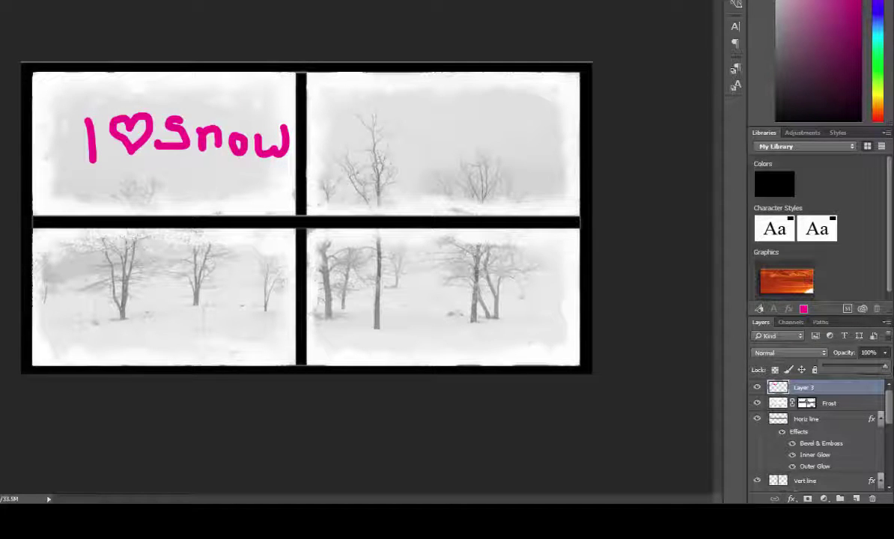
{"action": "left_click", "coordinate": [757, 387]}
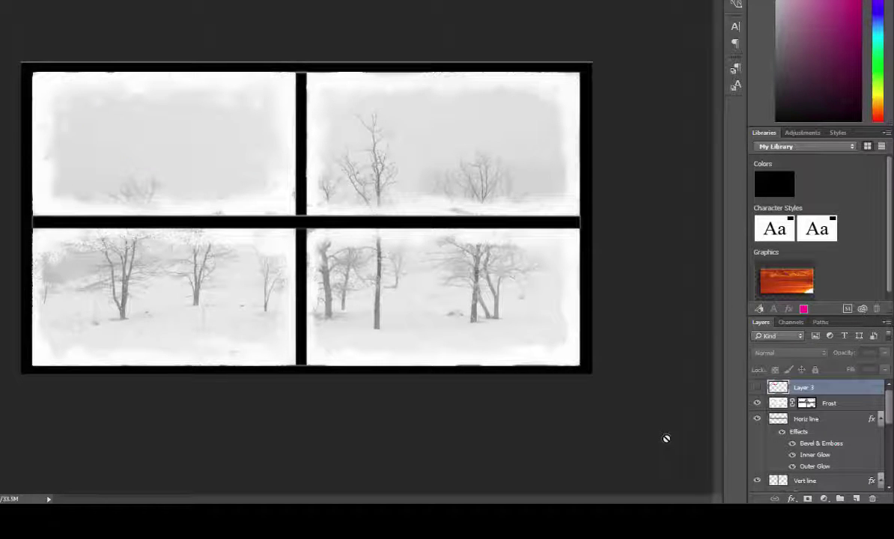